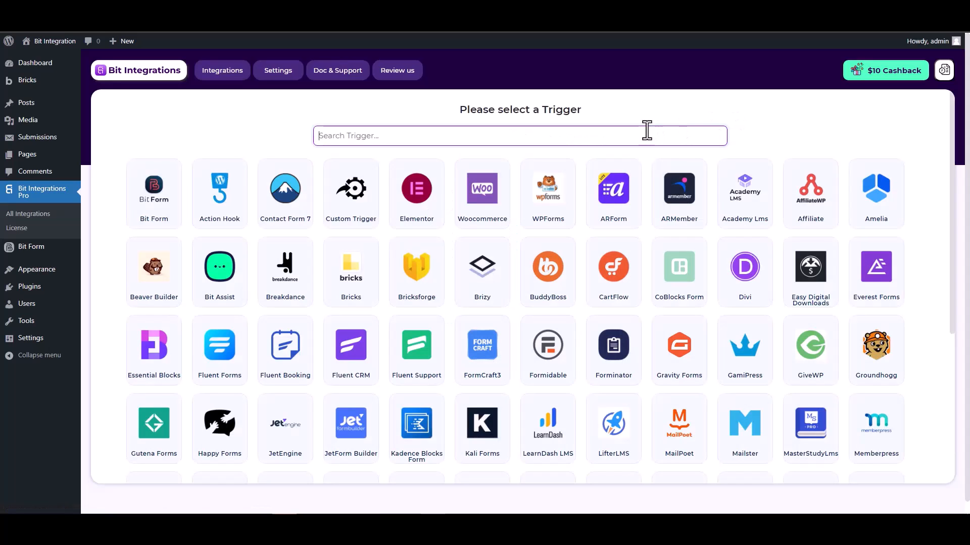
# Step: Set Bricksforge as the trigger and start fetching a form submission
pyautogui.write('brick')
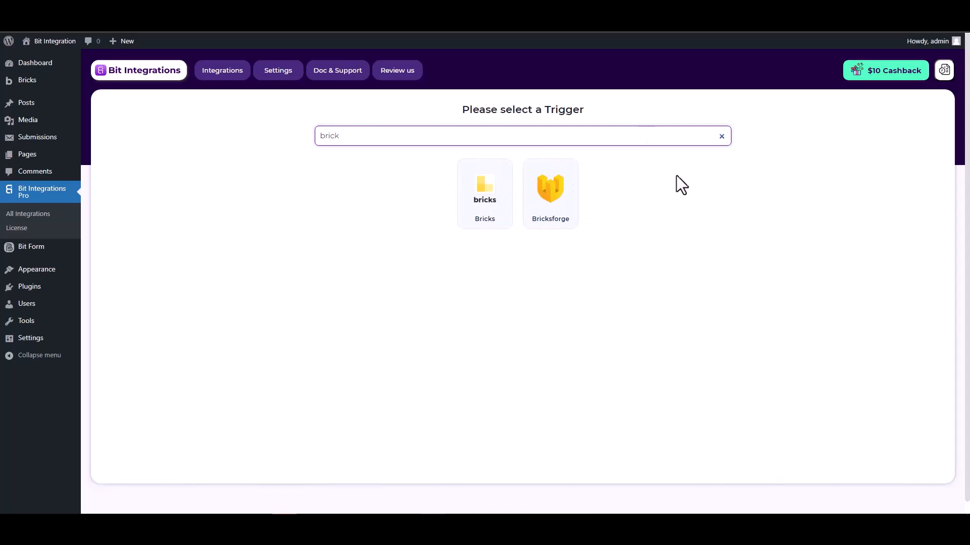
pyautogui.click(550, 201)
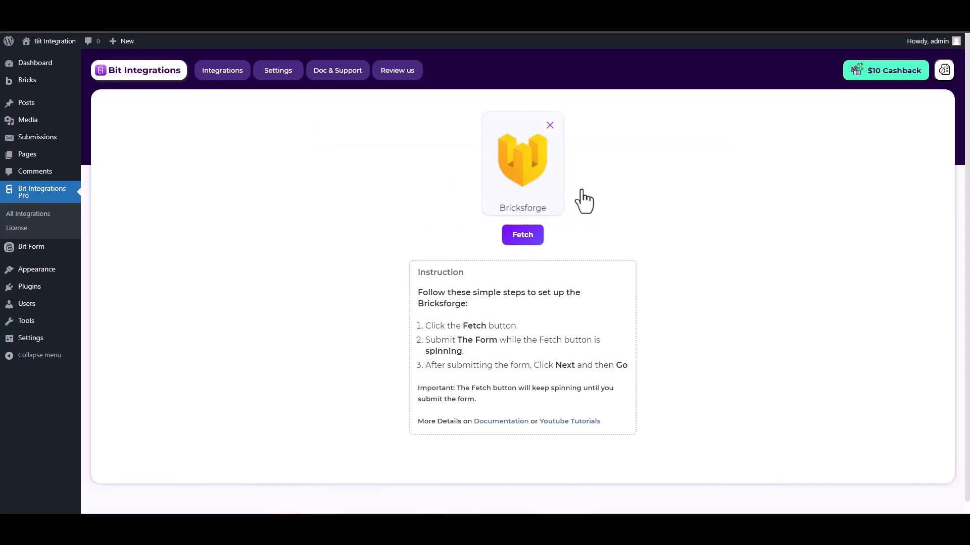
pyautogui.click(521, 237)
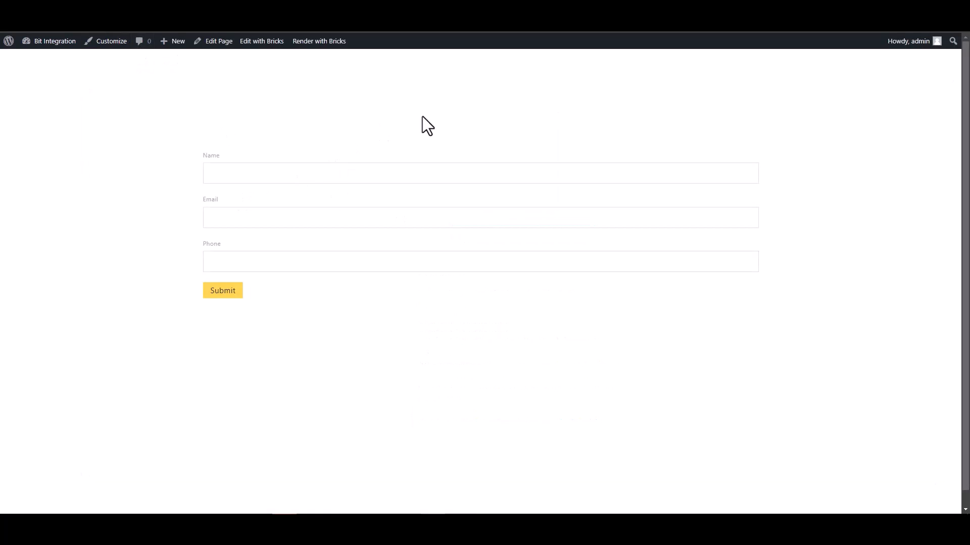
# Step: Submit the test form with name test, a sample e-mail and phone 123456
pyautogui.click(676, 173)
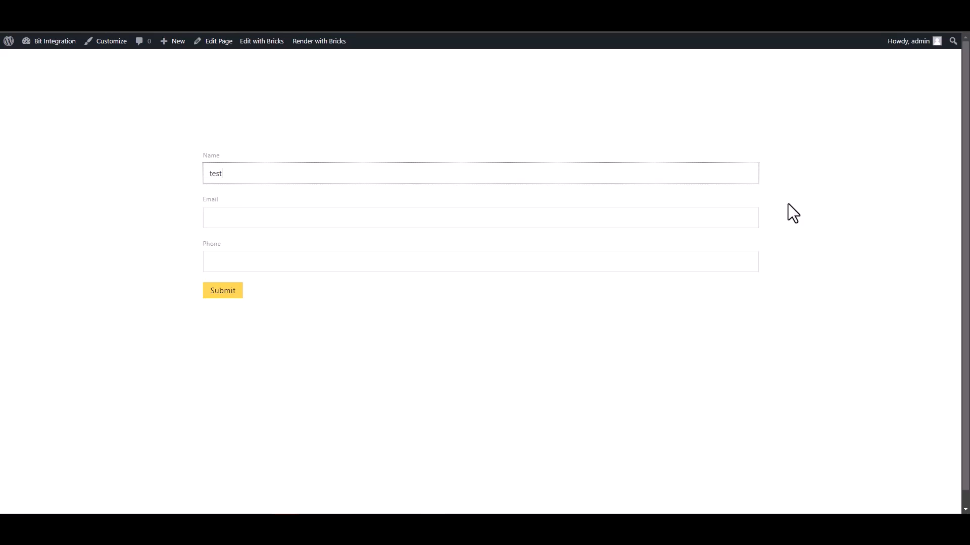
pyautogui.click(747, 216)
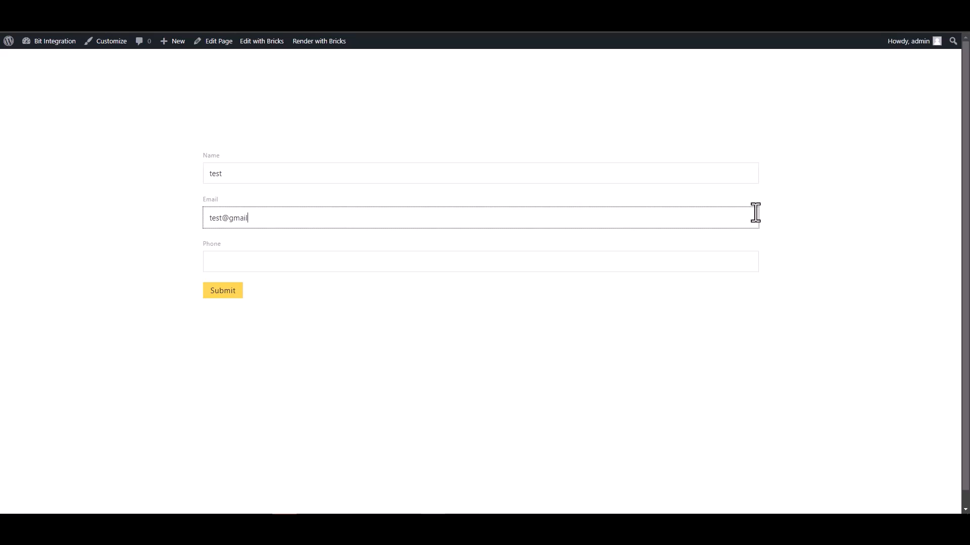
pyautogui.click(678, 261)
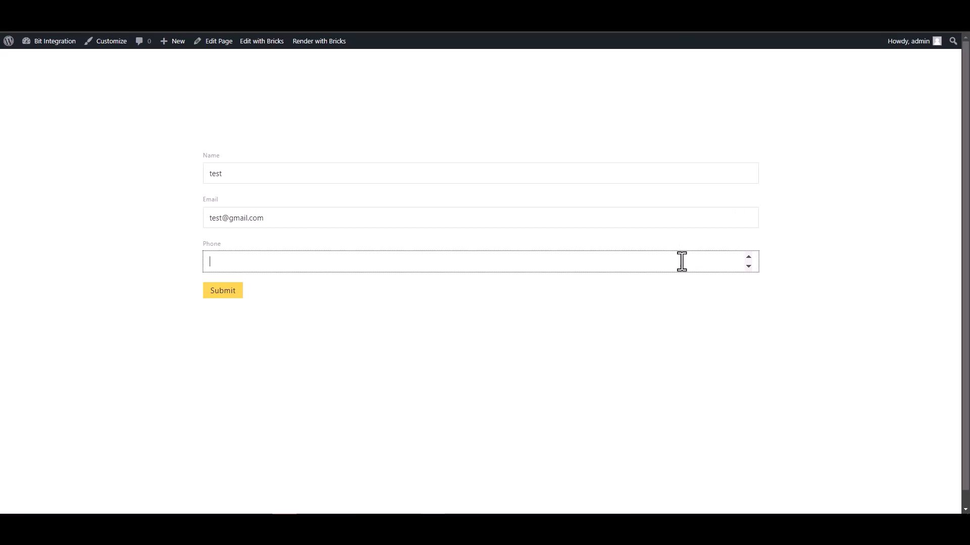
pyautogui.write('123456')
pyautogui.click(226, 295)
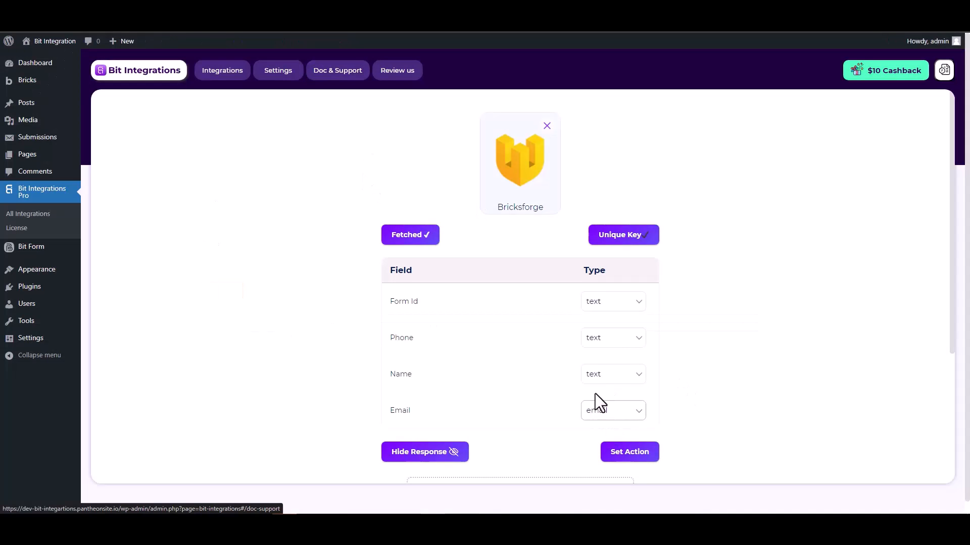
# Step: Review the fetched Form Id, Phone, Name and Email fields and proceed to choosing an action
pyautogui.scroll(-2, 595, 394)
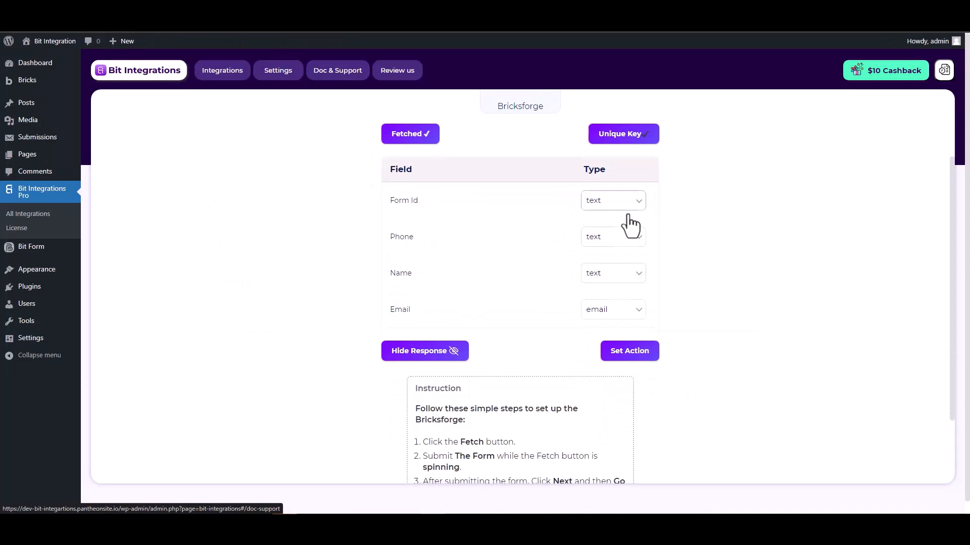
pyautogui.scroll(2, 694, 250)
pyautogui.scroll(-1, 693, 246)
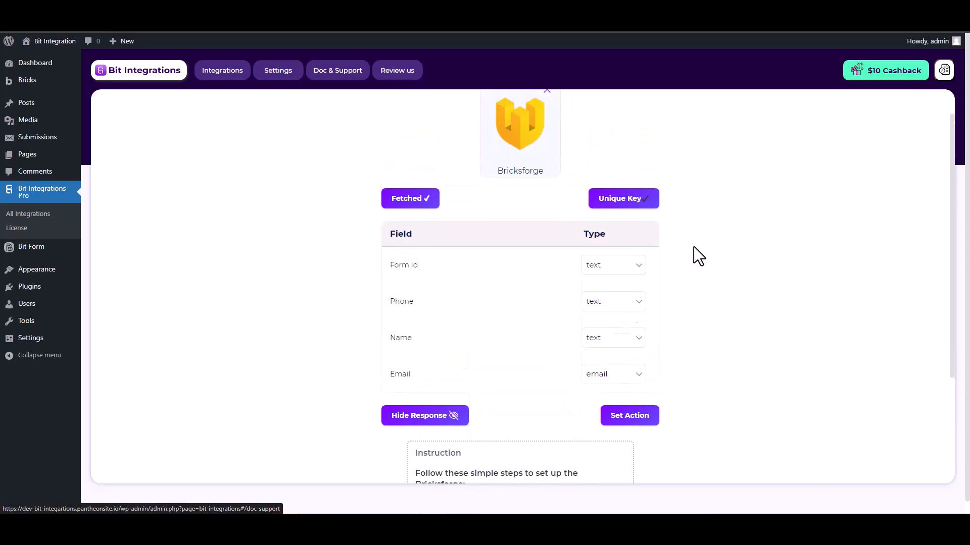
pyautogui.click(631, 401)
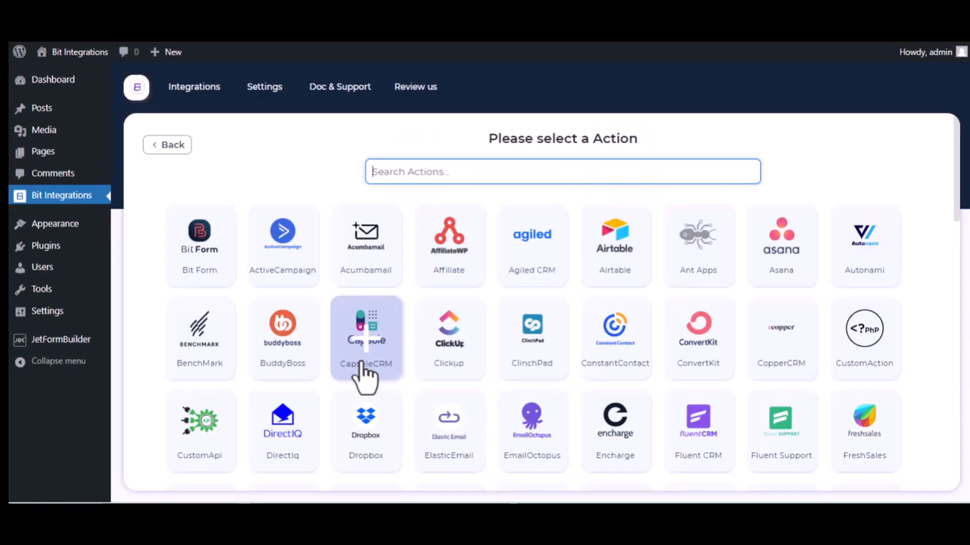
# Step: Choose Trello as the action and open the Trello API console for a client ID
pyautogui.write('trel')
pyautogui.click(545, 262)
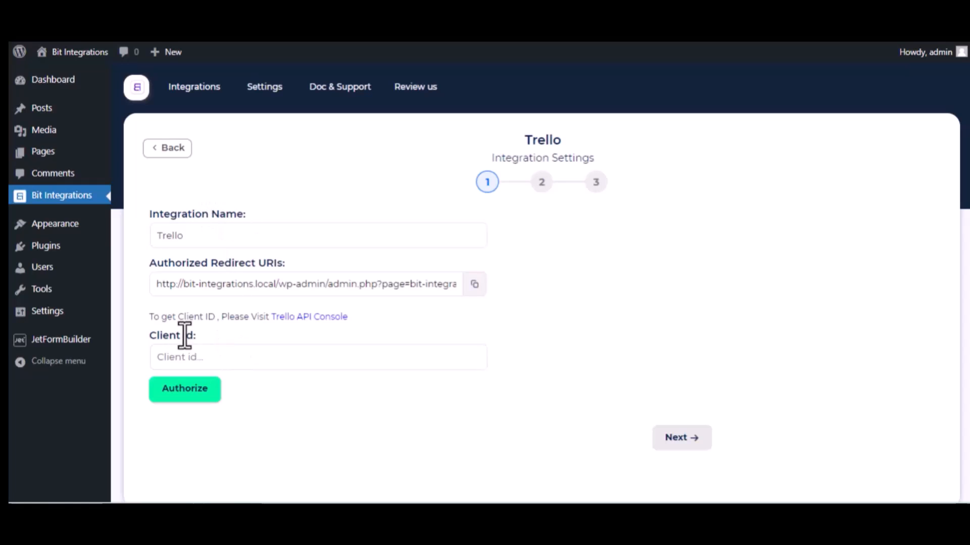
pyautogui.click(335, 317)
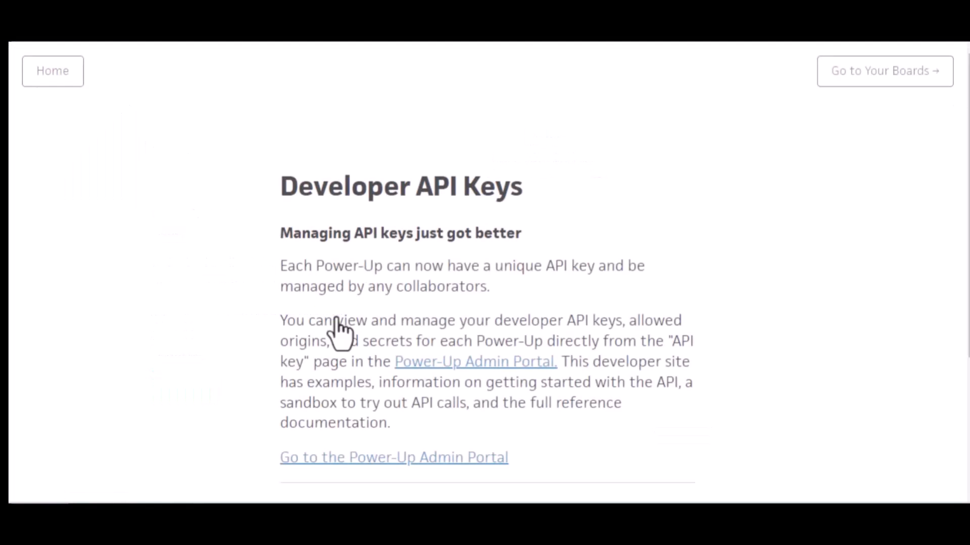
# Step: Accept the Trello developer terms to reach the Power-Ups and Integrations admin page
pyautogui.click(485, 364)
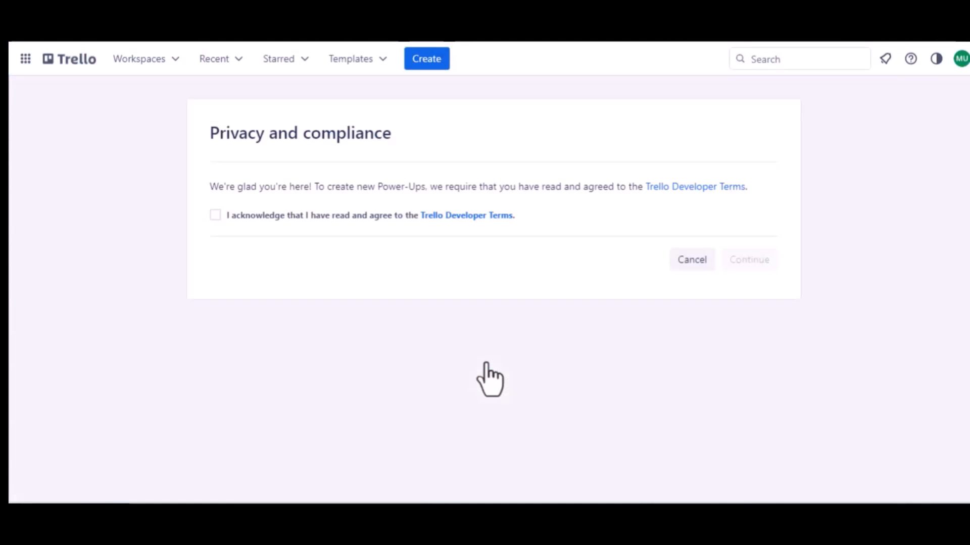
pyautogui.click(214, 215)
pyautogui.click(730, 260)
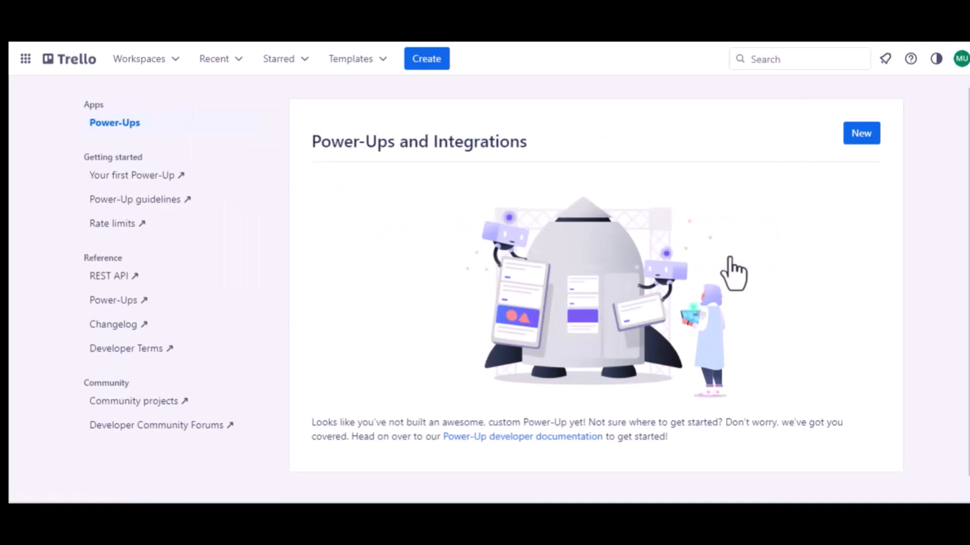
# Step: Start a new Power-Up named 'Jet Form Builder' in the Trello Workspace
pyautogui.click(861, 136)
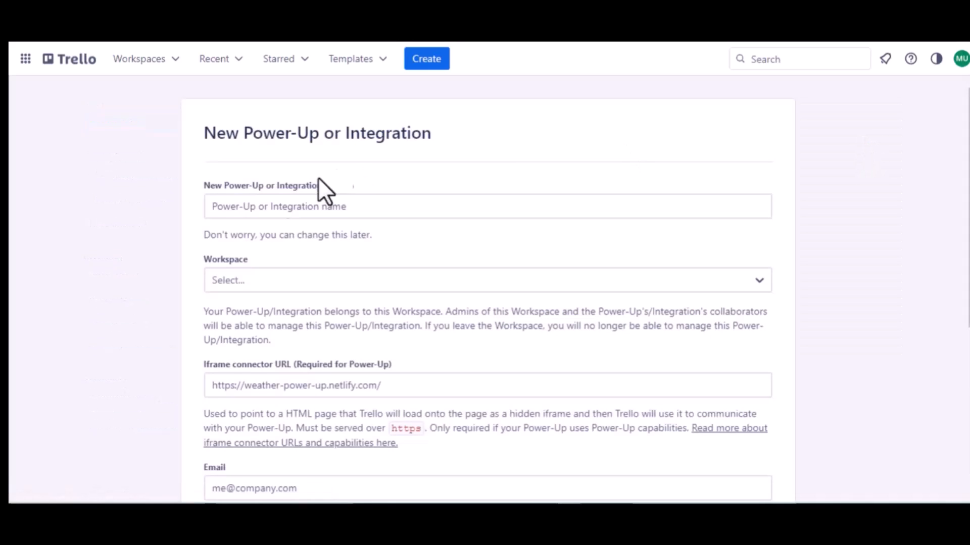
pyautogui.click(310, 207)
pyautogui.write('J')
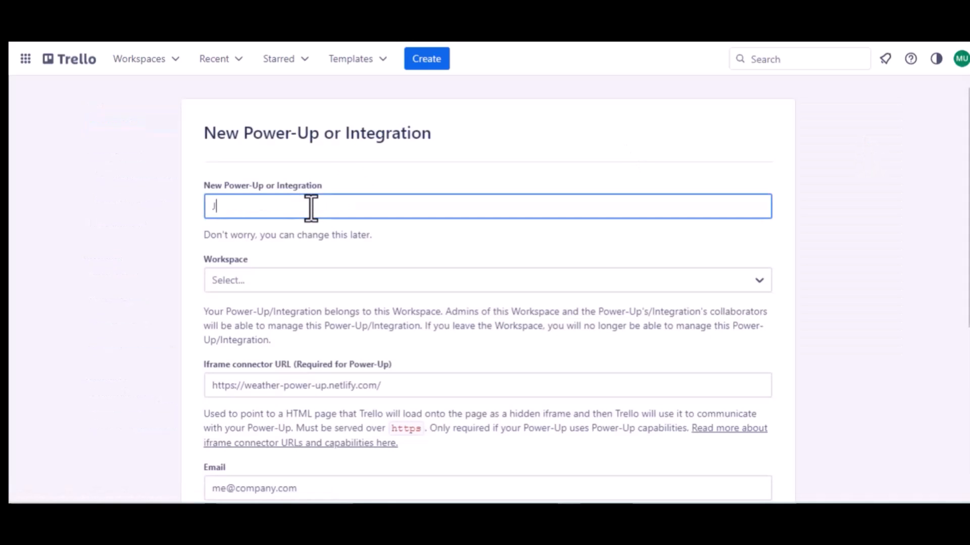
pyautogui.write('et Form Buider')
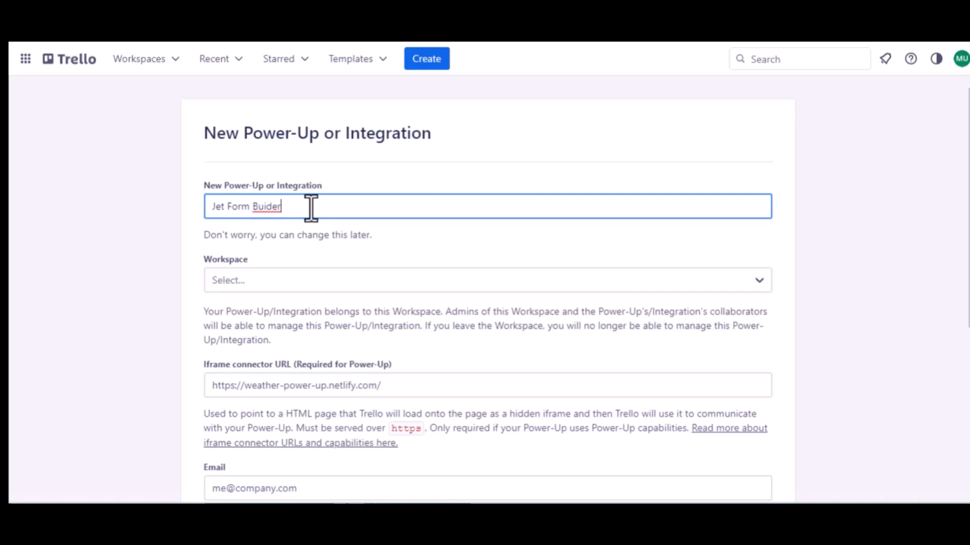
pyautogui.click(268, 207)
pyautogui.write('l')
pyautogui.click(277, 281)
pyautogui.click(255, 332)
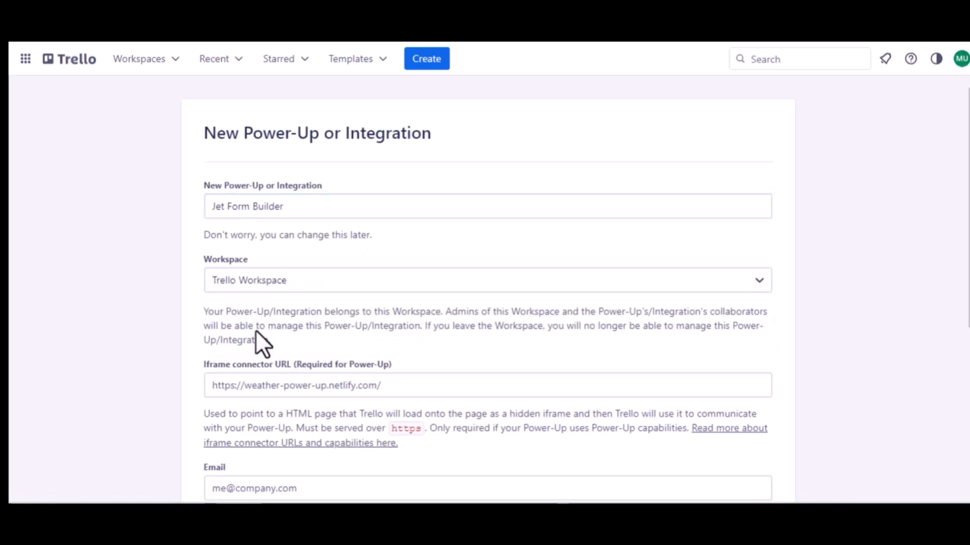
# Step: Enter the support e-mail as contact and support contact, author Bit Apps, and create the Power-Up
pyautogui.scroll(-2, 256, 330)
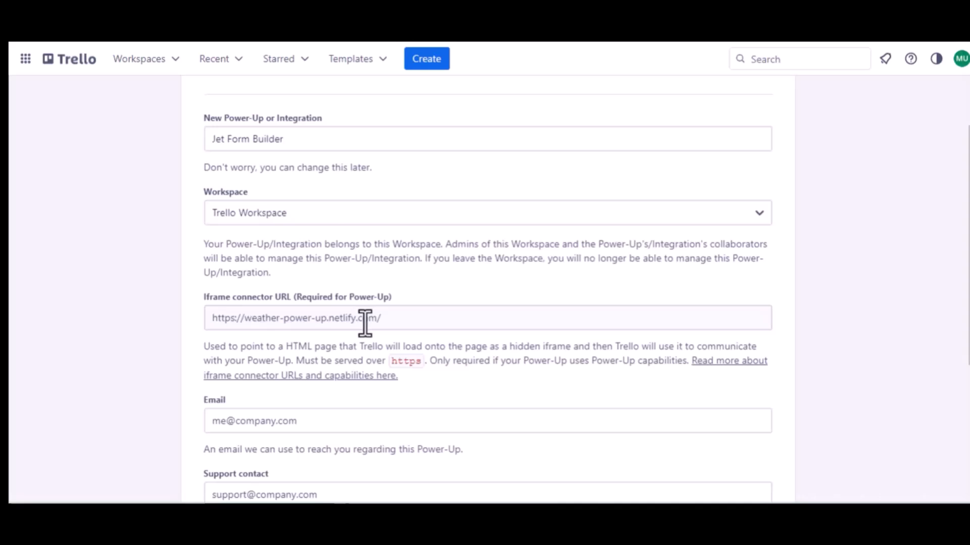
pyautogui.scroll(-3, 364, 323)
pyautogui.click(277, 310)
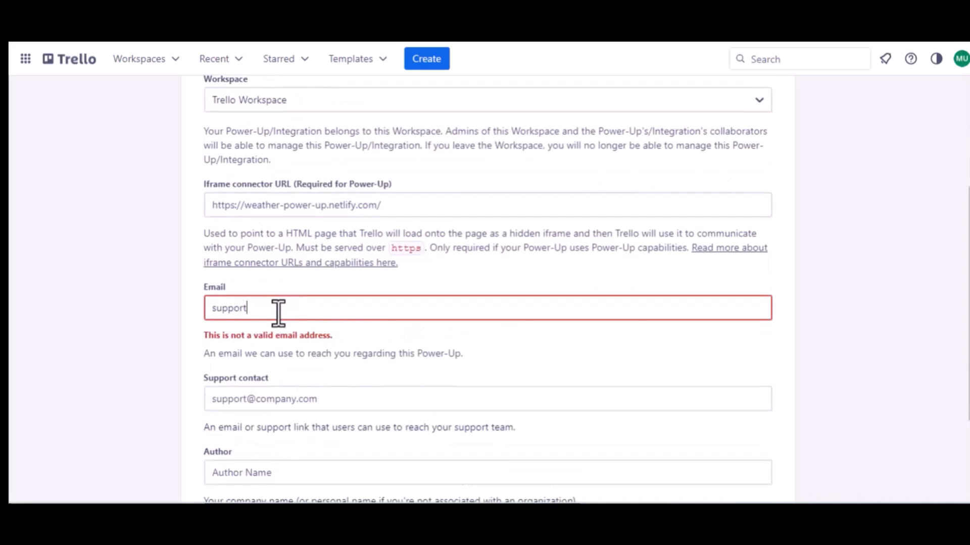
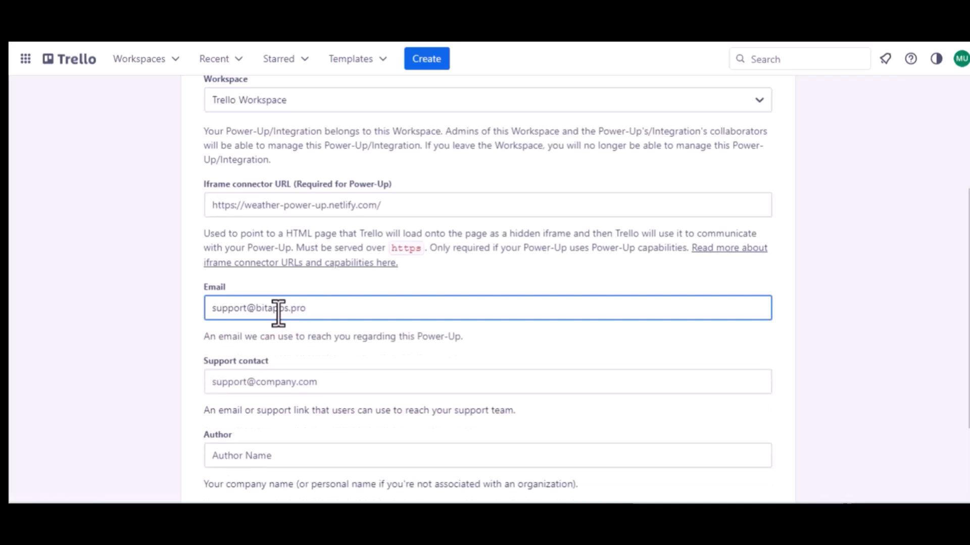
pyautogui.hotkey('ctrl', 'a')
pyautogui.hotkey('ctrl', 'c')
pyautogui.click(275, 382)
pyautogui.hotkey('ctrl', 'v')
pyautogui.scroll(-1, 274, 383)
pyautogui.scroll(-2, 274, 383)
pyautogui.click(225, 346)
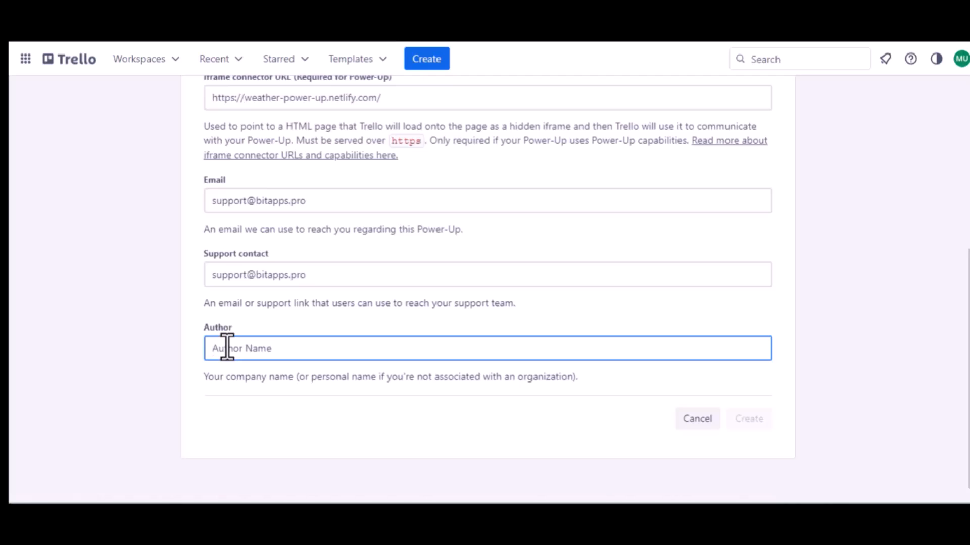
pyautogui.write('Bit')
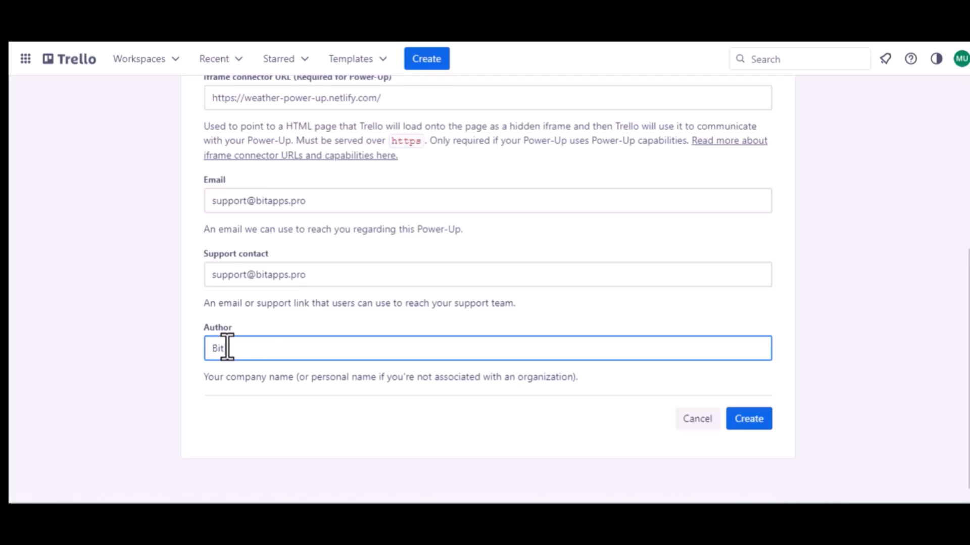
pyautogui.write(' Apps')
pyautogui.click(753, 420)
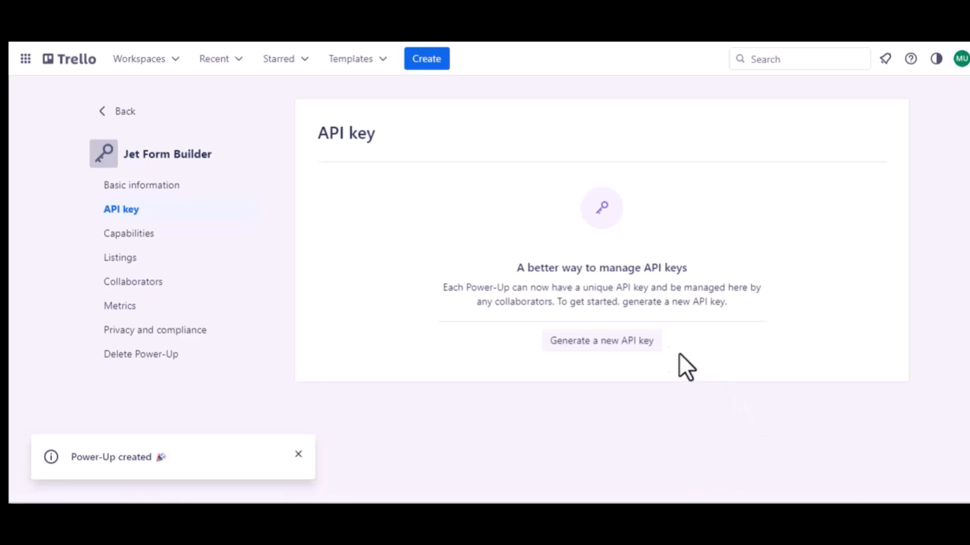
# Step: Generate a new API key and add the Bit Integrations redirect address to allowed origins
pyautogui.click(597, 343)
pyautogui.click(645, 384)
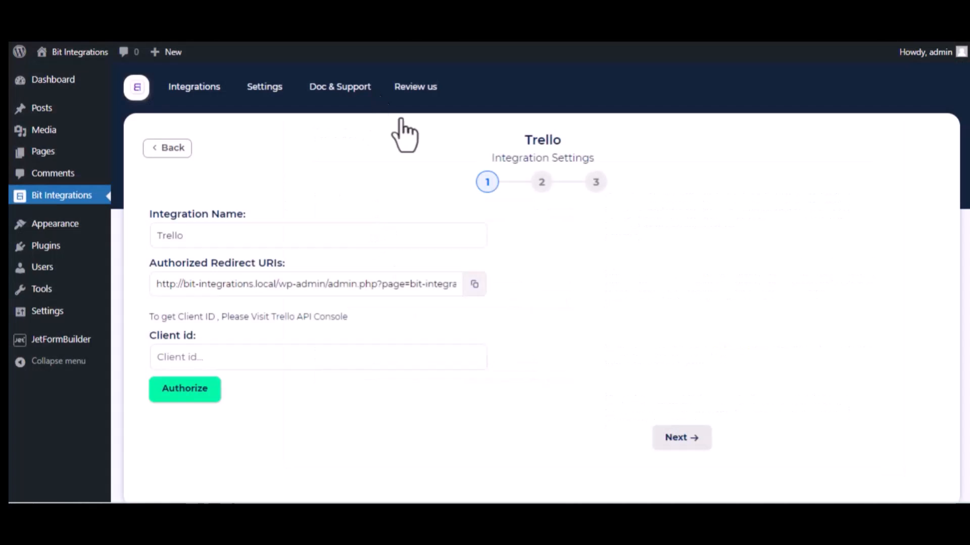
pyautogui.click(475, 284)
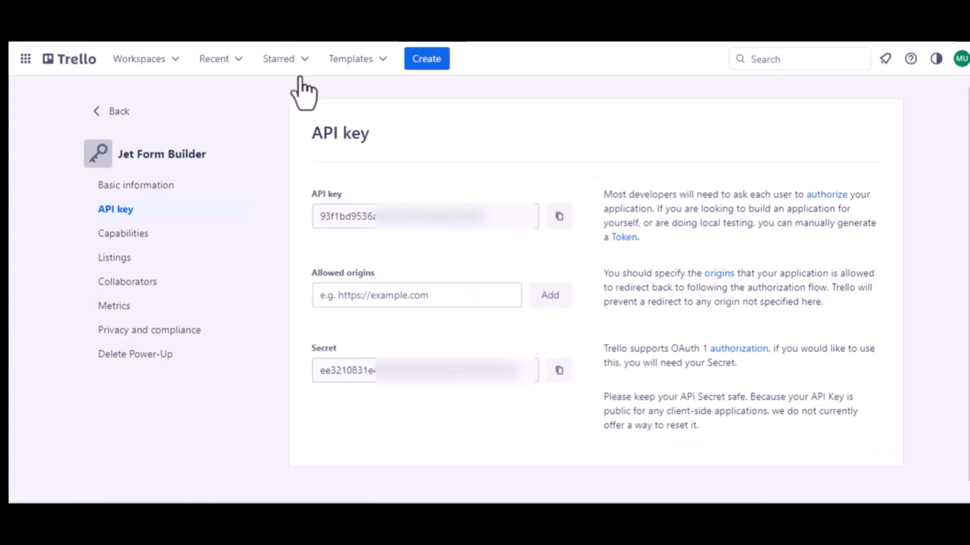
pyautogui.click(364, 297)
pyautogui.hotkey('ctrl', 'v')
pyautogui.click(548, 306)
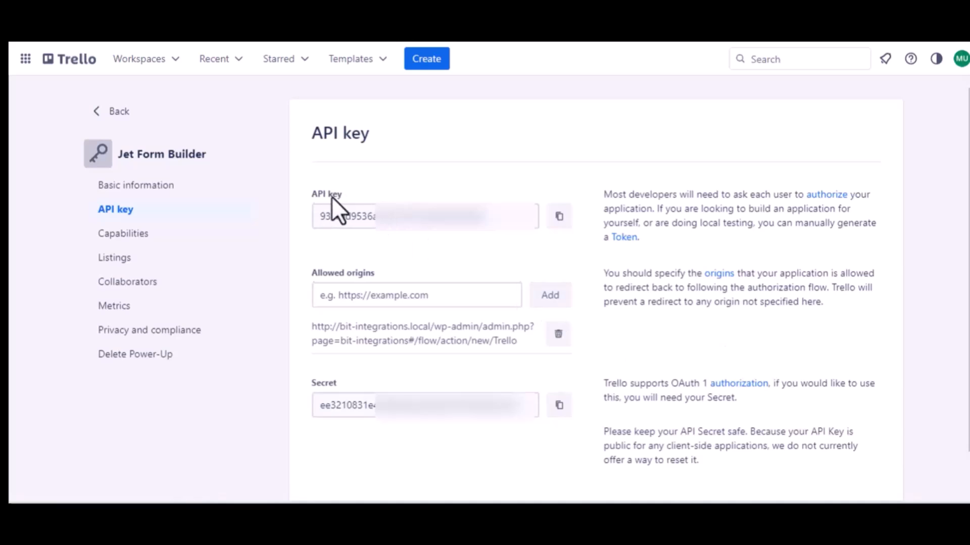
# Step: Enter the Trello API key as the Client id and authorize
pyautogui.click(558, 217)
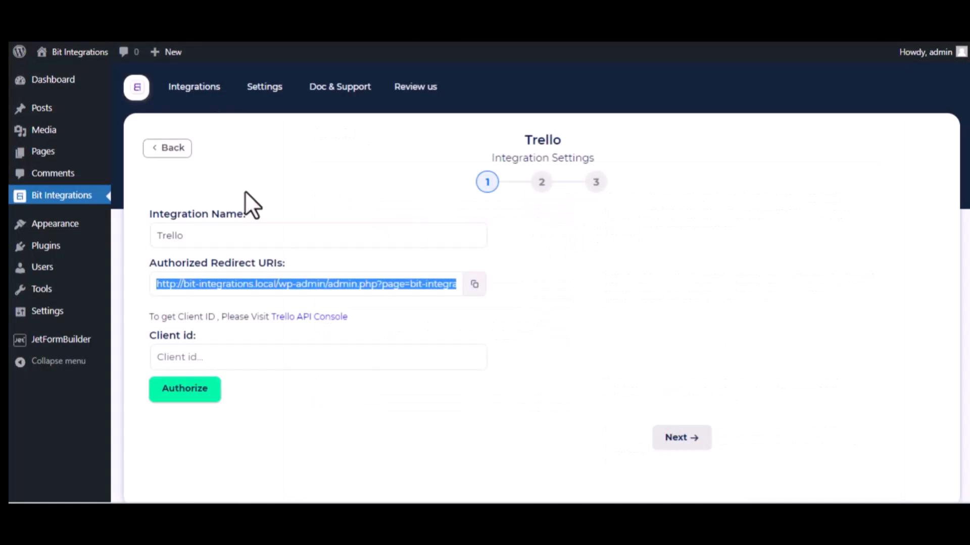
pyautogui.click(208, 353)
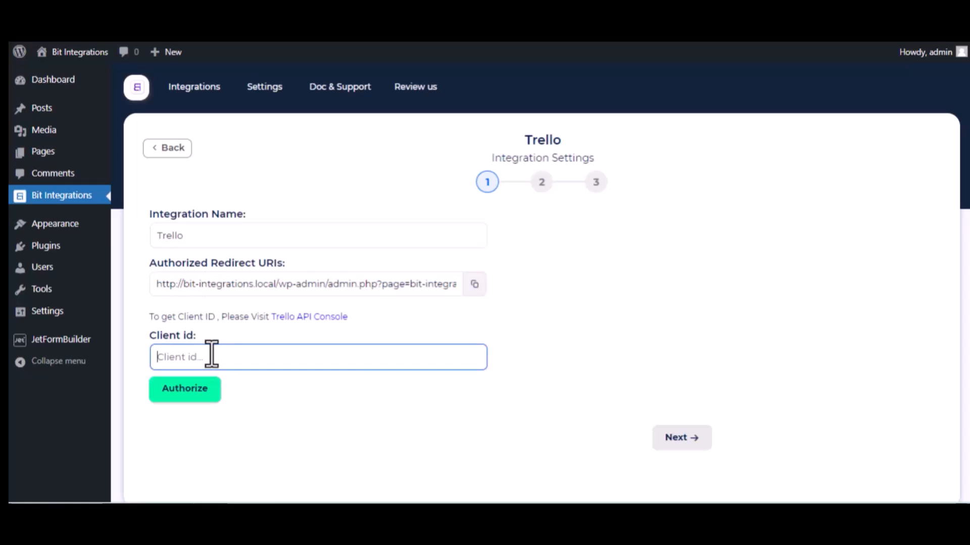
pyautogui.hotkey('ctrl', 'v')
pyautogui.click(196, 392)
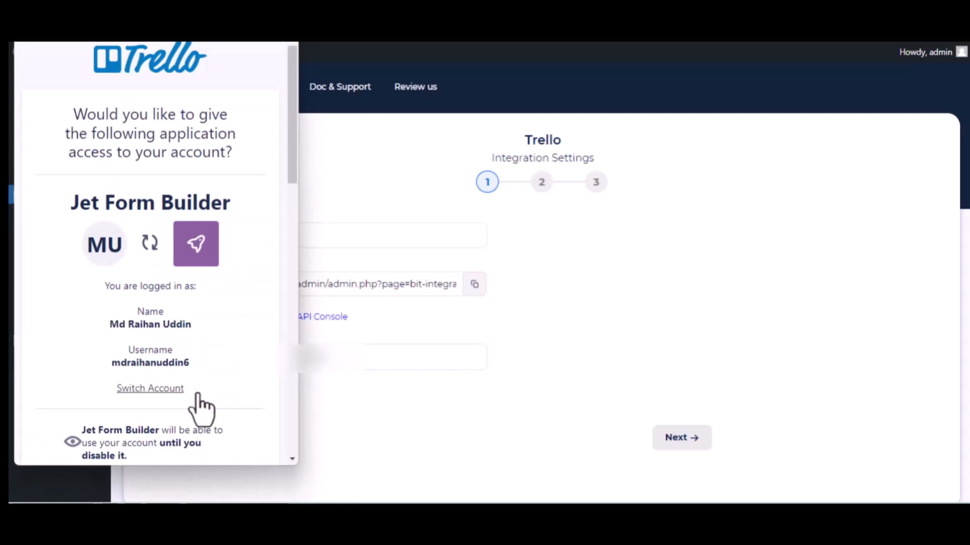
# Step: Allow Jet Form Builder access to the Trello account and confirm the Authorized status
pyautogui.scroll(-15, 198, 394)
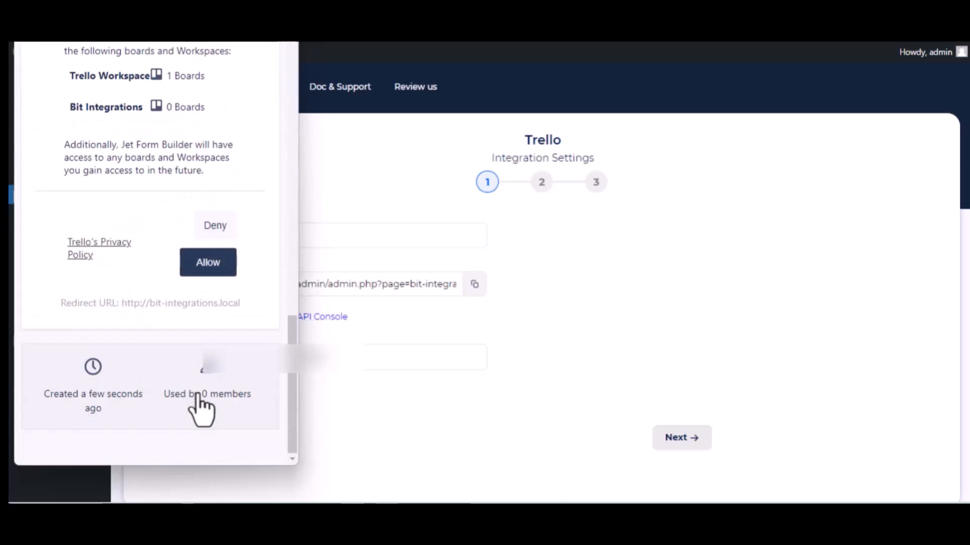
pyautogui.click(200, 268)
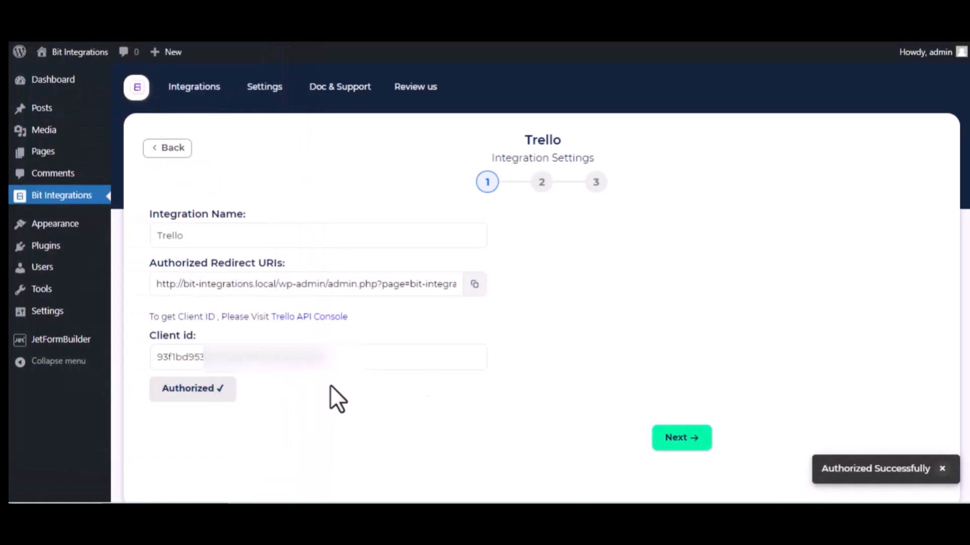
pyautogui.click(355, 374)
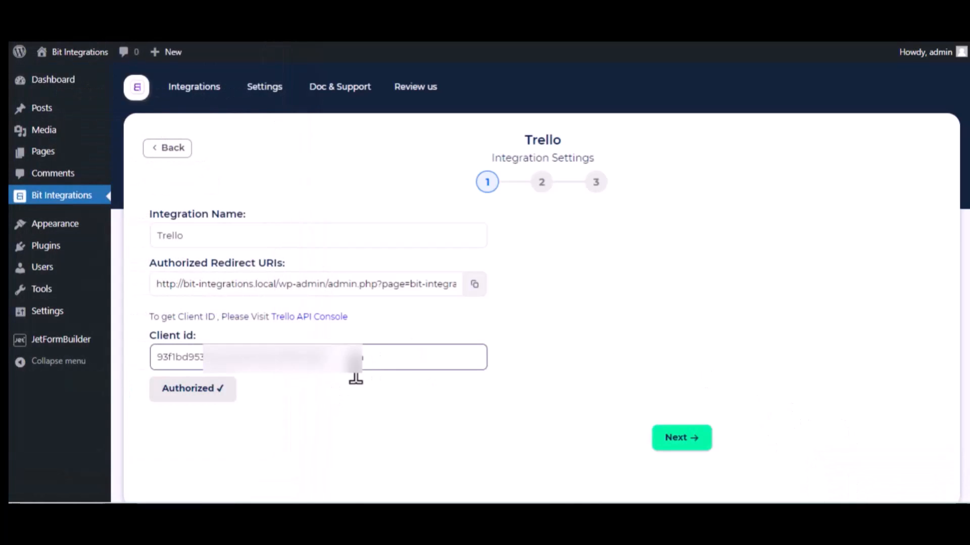
pyautogui.scroll(-2, 355, 379)
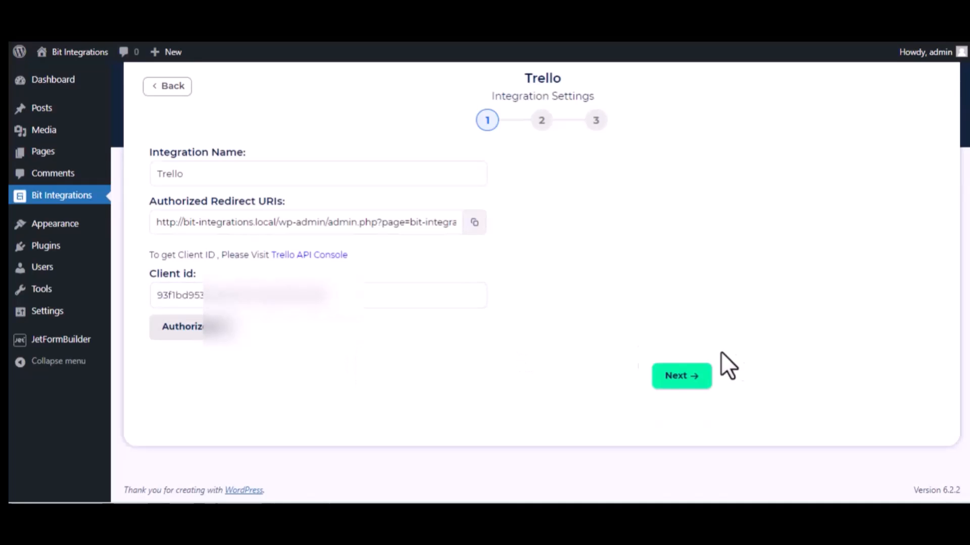
# Step: Select the Bit Integrations board and its To Do list for new cards
pyautogui.click(682, 378)
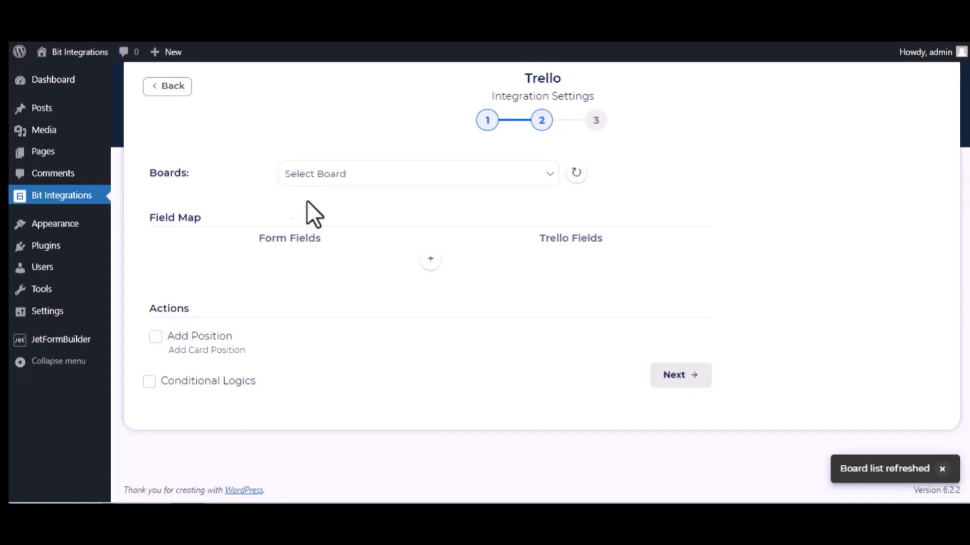
pyautogui.click(365, 173)
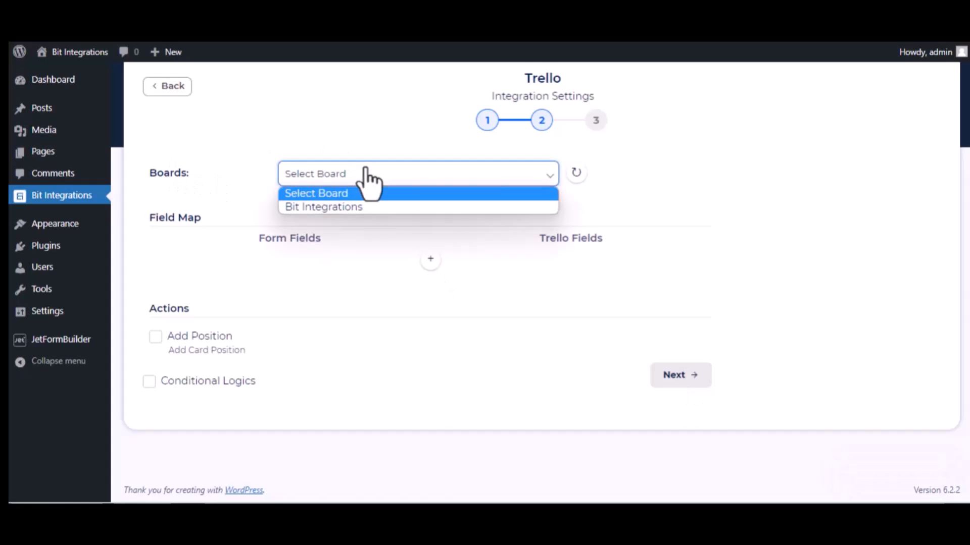
pyautogui.click(362, 207)
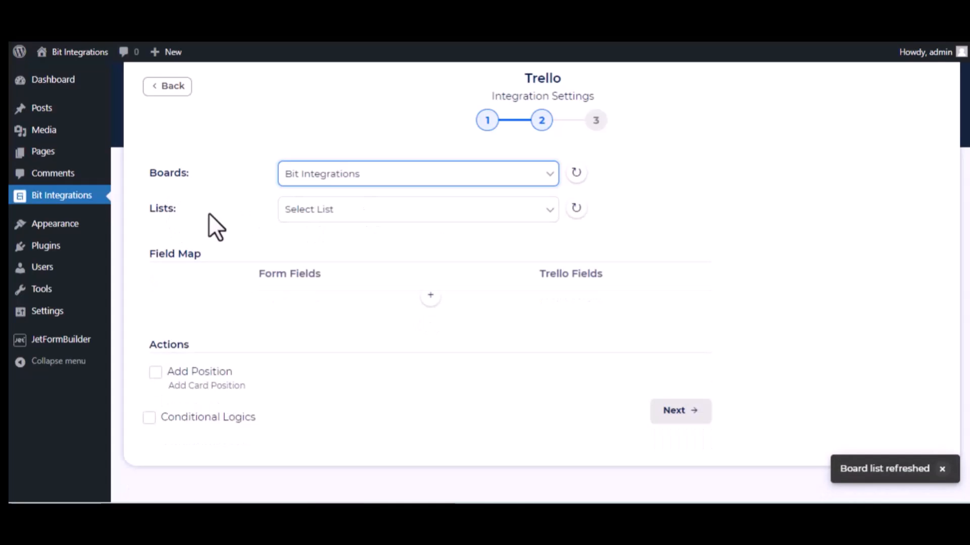
pyautogui.click(324, 212)
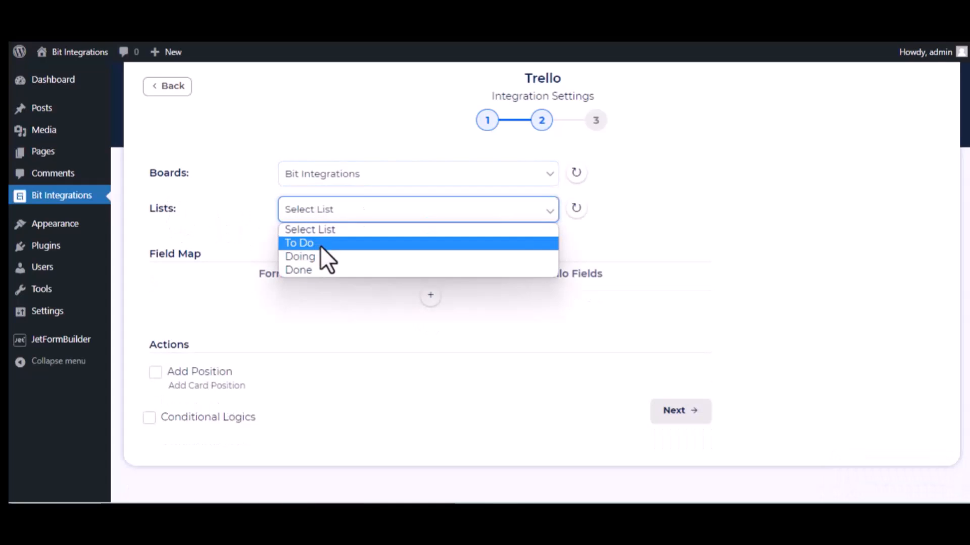
pyautogui.click(320, 245)
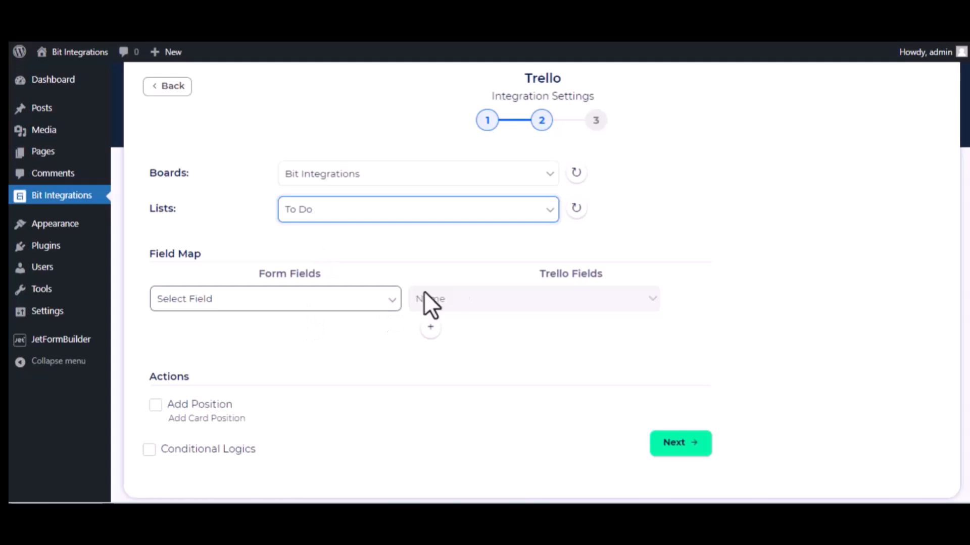
# Step: Map the form's name to card Name and description to card Description
pyautogui.click(336, 306)
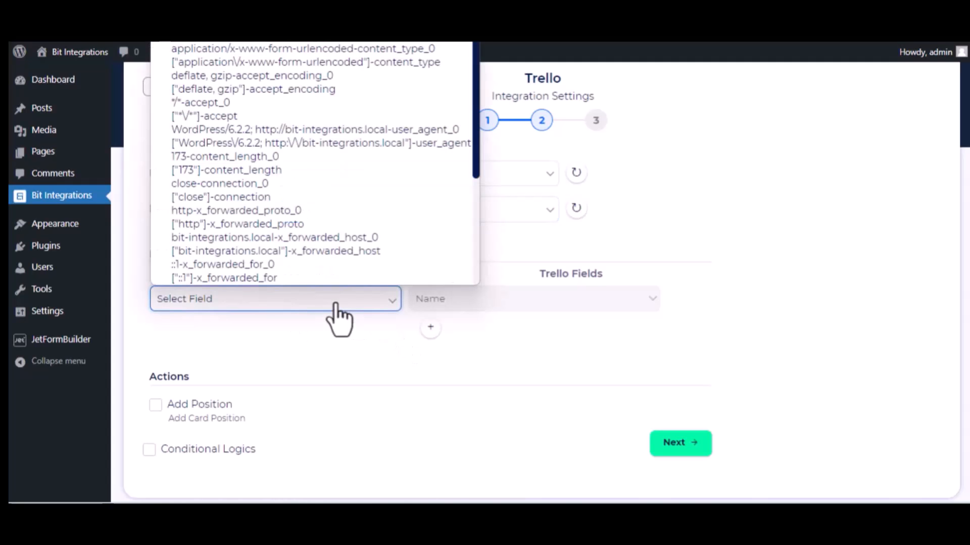
pyautogui.scroll(-3, 304, 214)
pyautogui.click(273, 214)
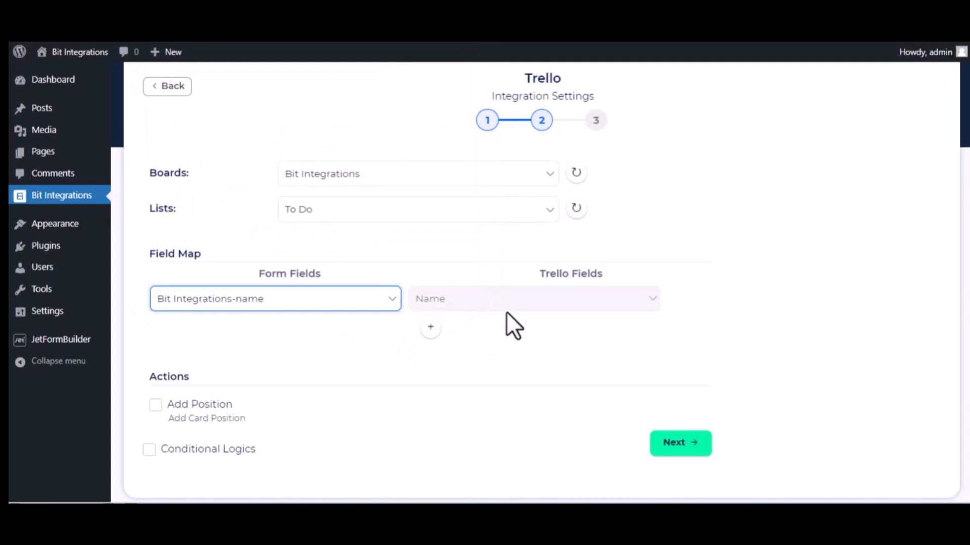
pyautogui.click(429, 327)
pyautogui.click(370, 331)
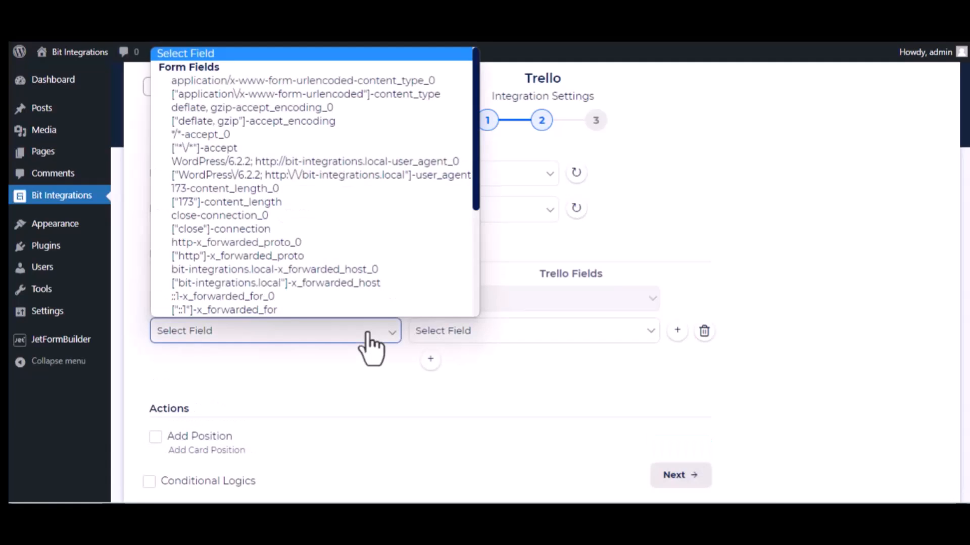
pyautogui.scroll(-3, 331, 255)
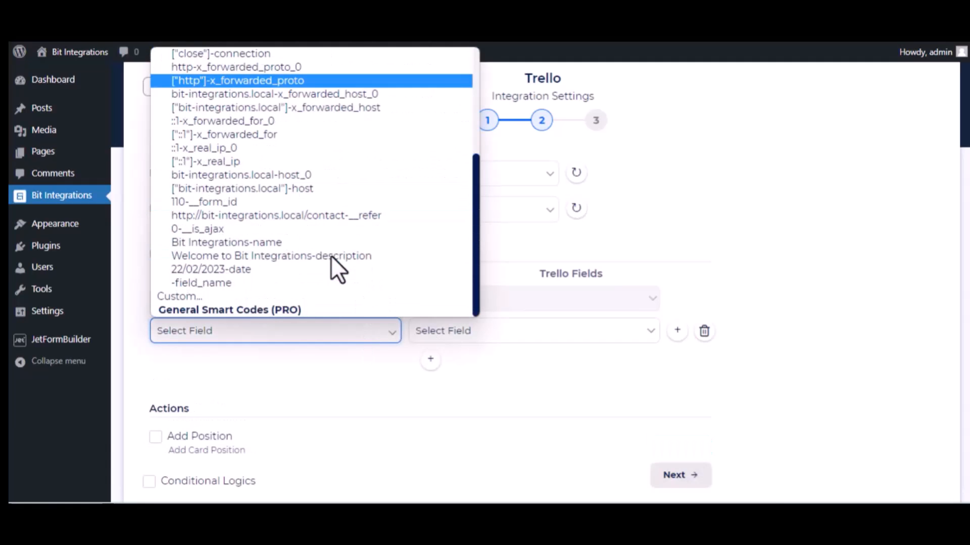
pyautogui.click(278, 259)
pyautogui.click(533, 339)
pyautogui.click(512, 363)
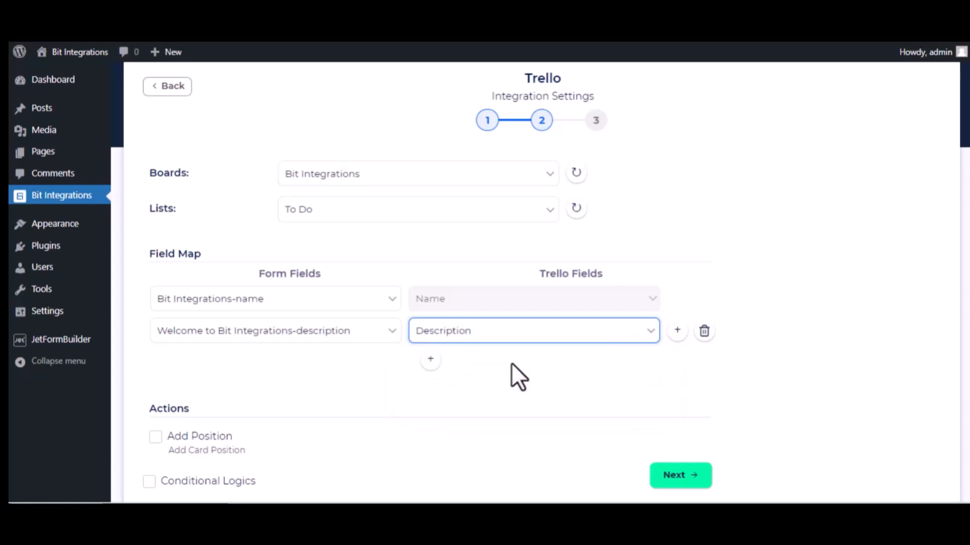
# Step: Map the date field to card Date, then finish and save the integration
pyautogui.click(431, 361)
pyautogui.click(335, 369)
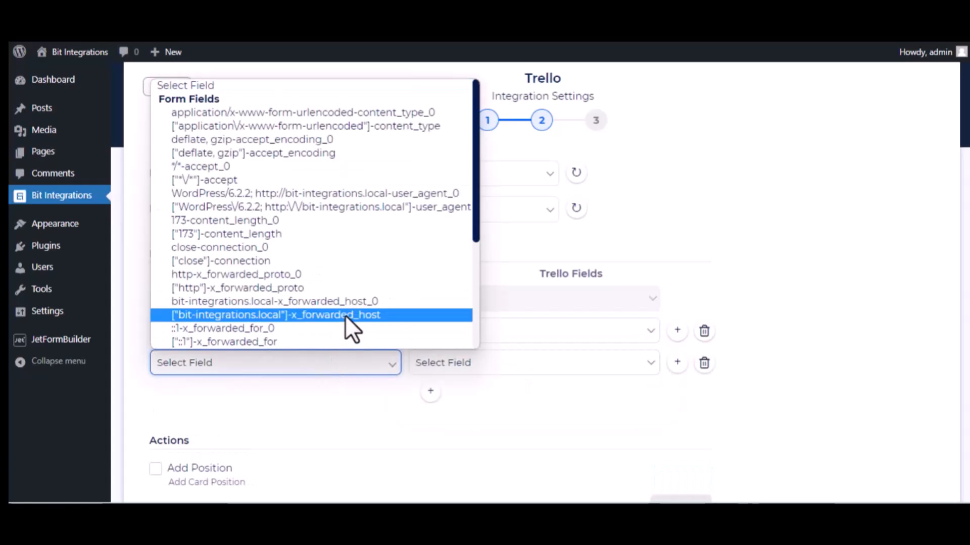
pyautogui.scroll(-3, 340, 325)
pyautogui.click(287, 301)
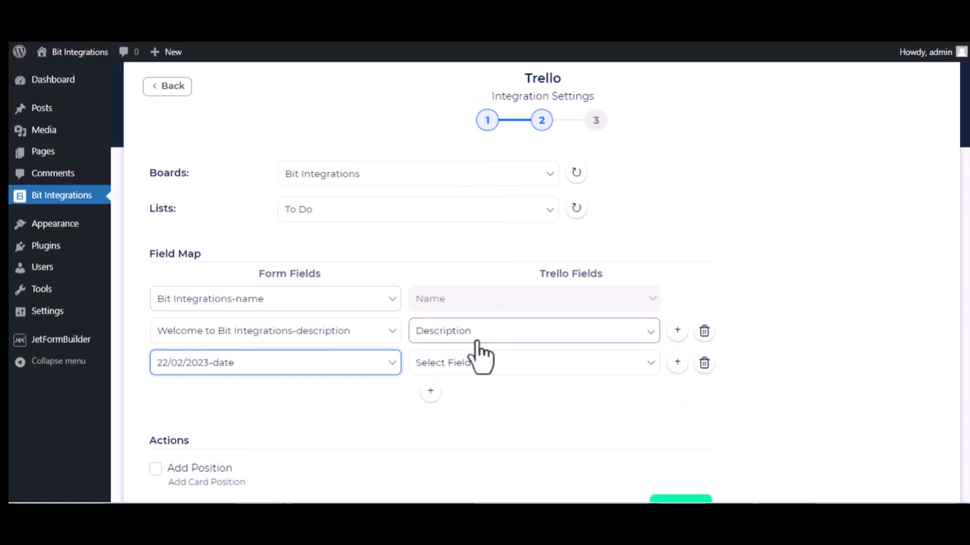
pyautogui.click(478, 364)
pyautogui.click(455, 408)
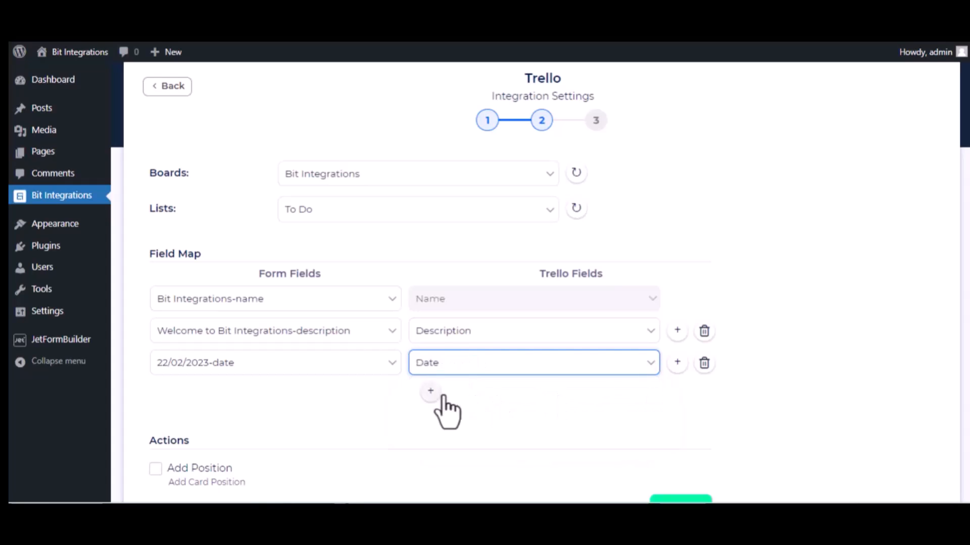
pyautogui.scroll(-2, 301, 435)
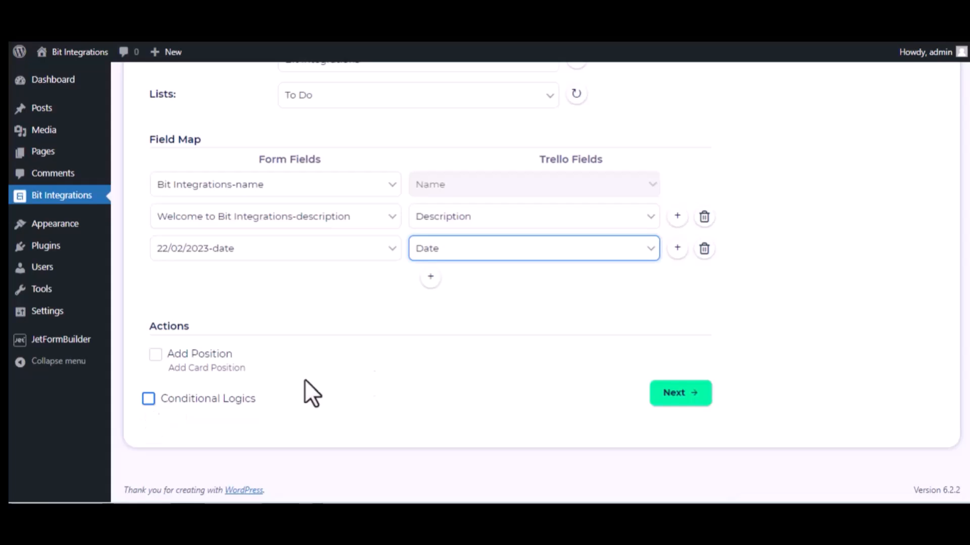
pyautogui.click(693, 393)
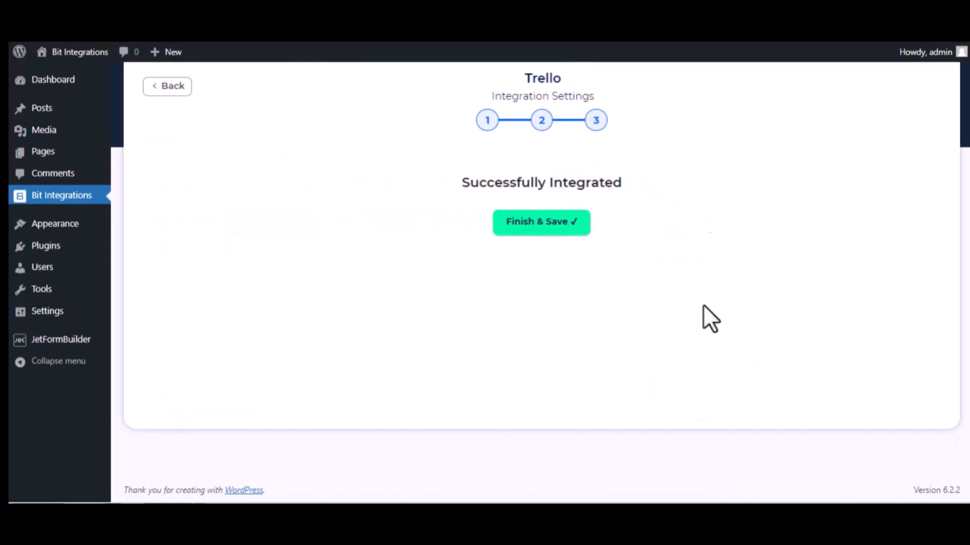
pyautogui.click(540, 223)
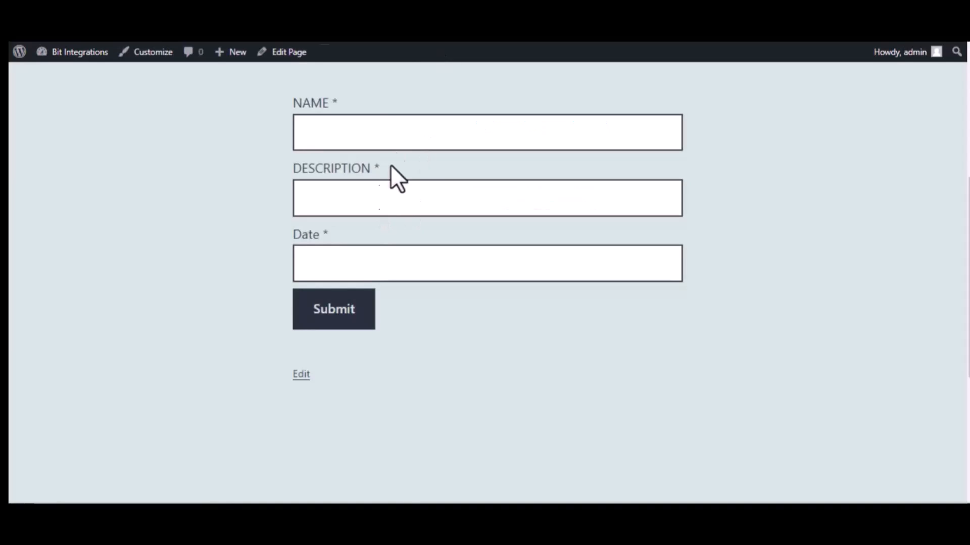
# Step: Submit the form with name 'Bit Integrations', description 'Welcome to Bit Integrations Plugin' and date 9/22/2023
pyautogui.click(370, 137)
pyautogui.write('Bit Integrations')
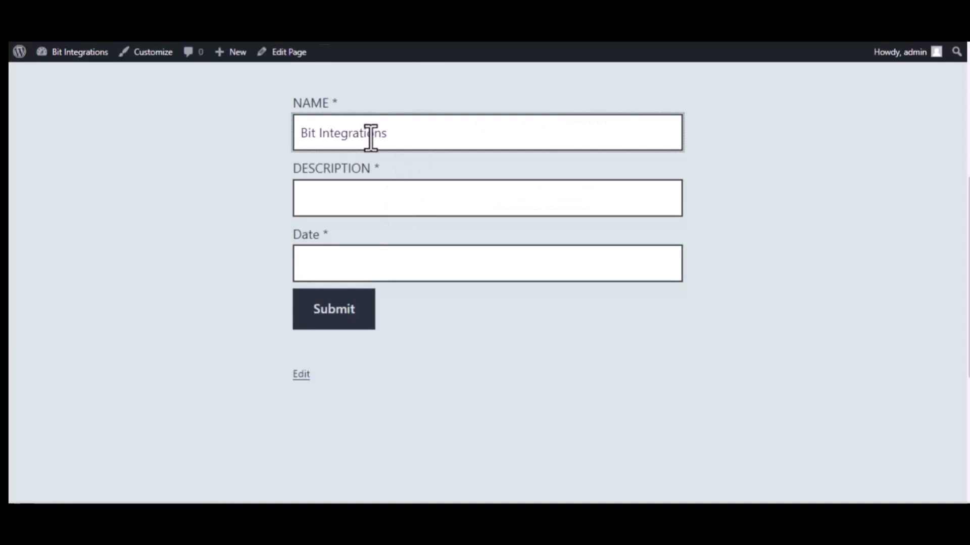
pyautogui.click(384, 192)
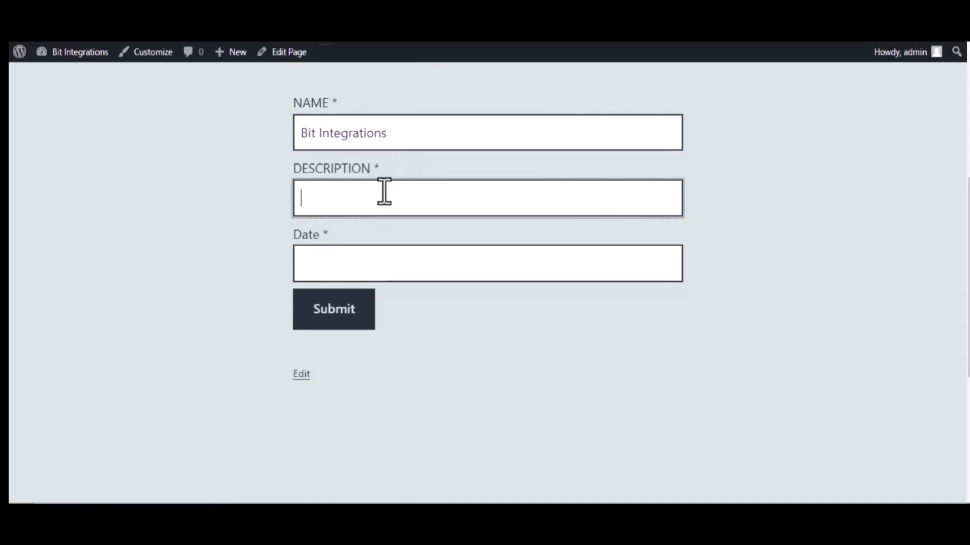
pyautogui.write('Welcome to ')
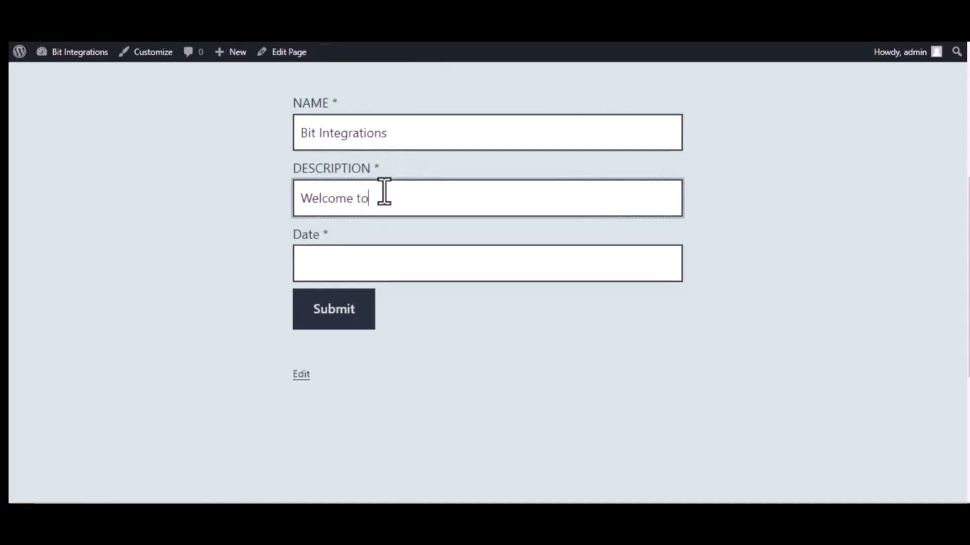
pyautogui.write('Bit Integ')
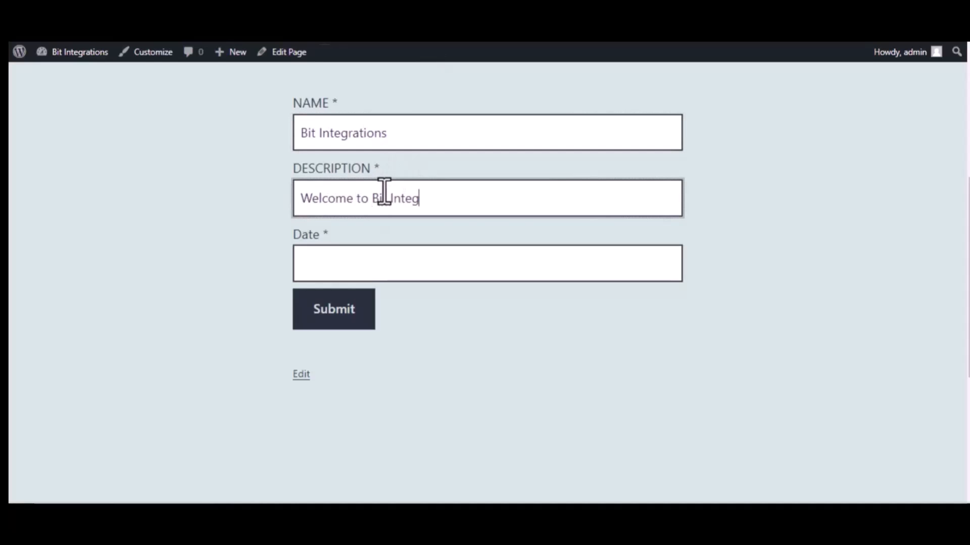
pyautogui.write('rations Plugin')
pyautogui.click(403, 261)
pyautogui.write('9/22/2')
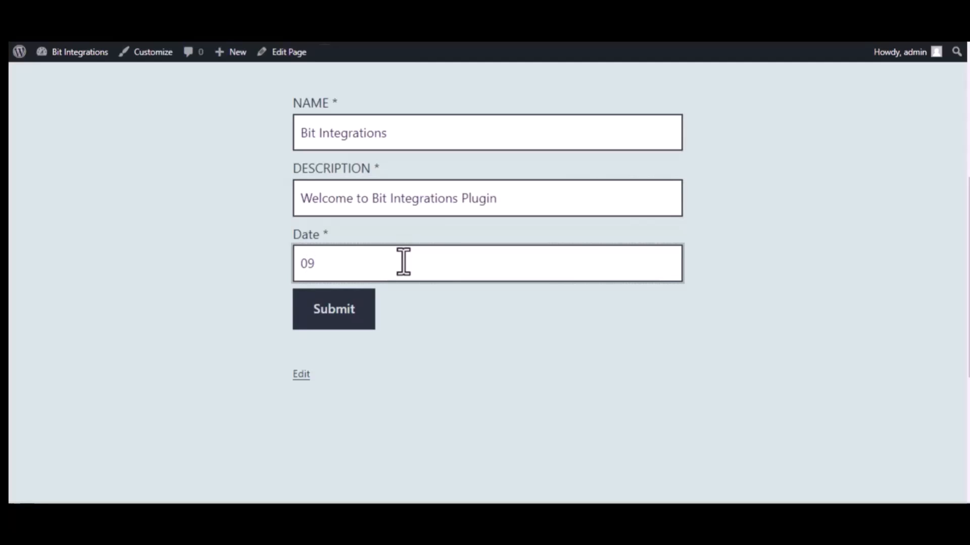
pyautogui.write('023')
pyautogui.click(339, 315)
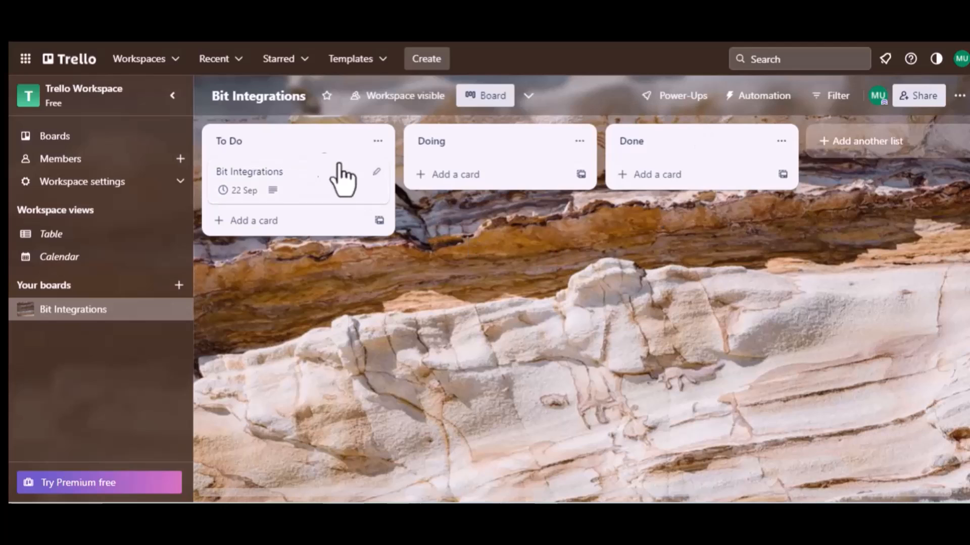
# Step: Open the To Do card 'Bit Integrations' showing its welcome description and 22 Sep 06:00 due date
pyautogui.click(258, 144)
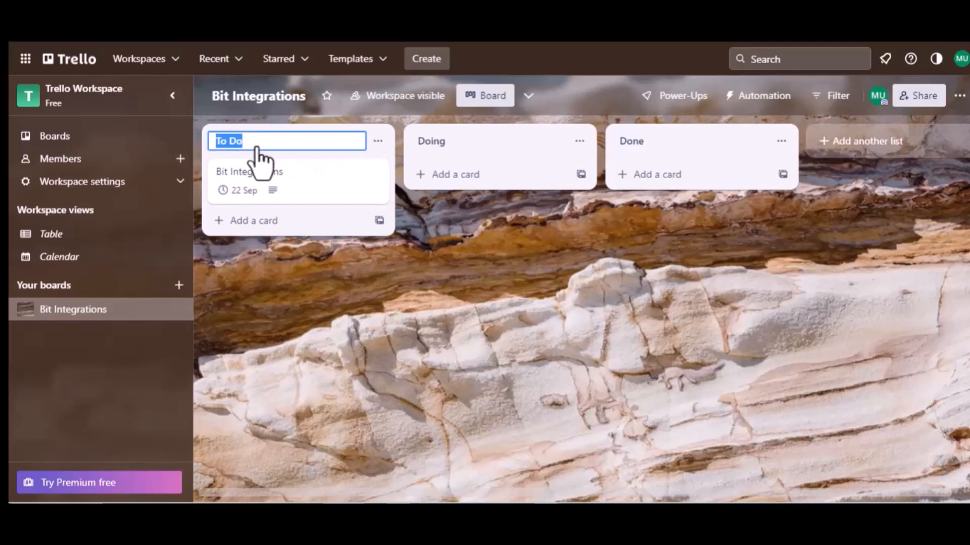
pyautogui.click(268, 181)
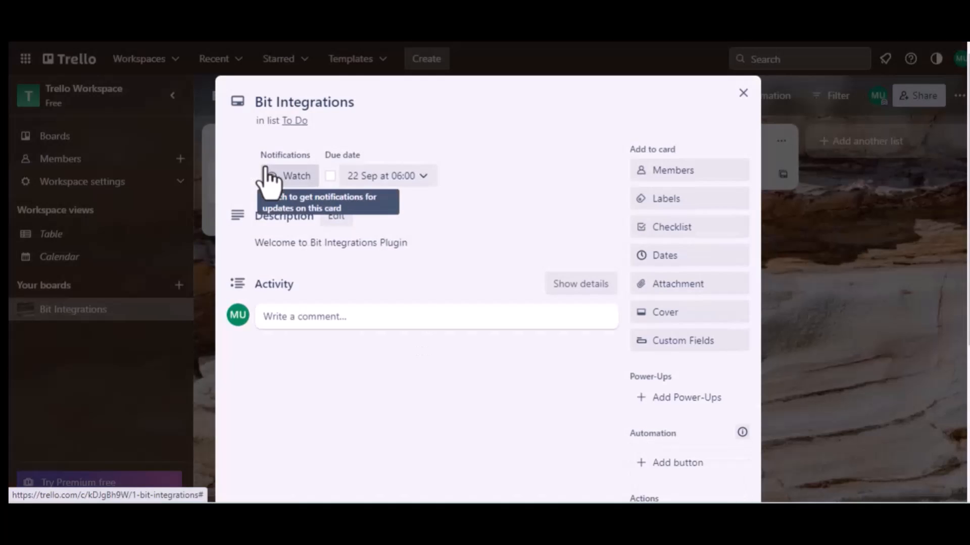